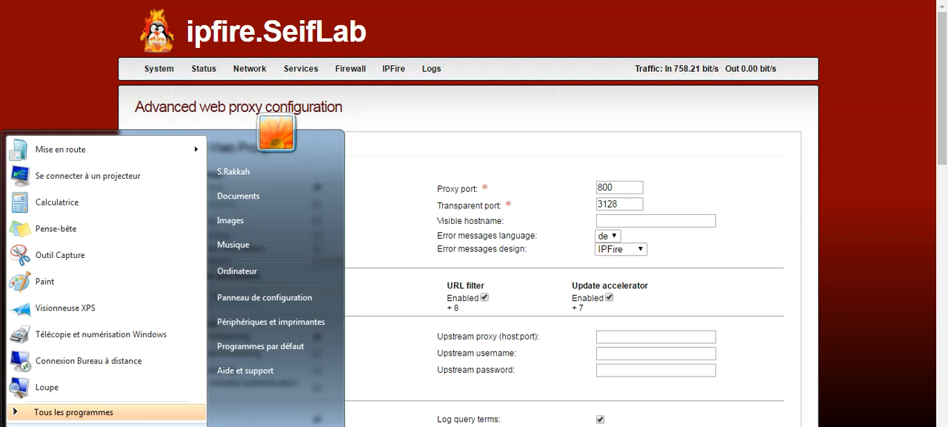
Turn off the proxy server for the local network in the Windows Internet options (Options Internet).
{"action": "type", "text": "opt"}
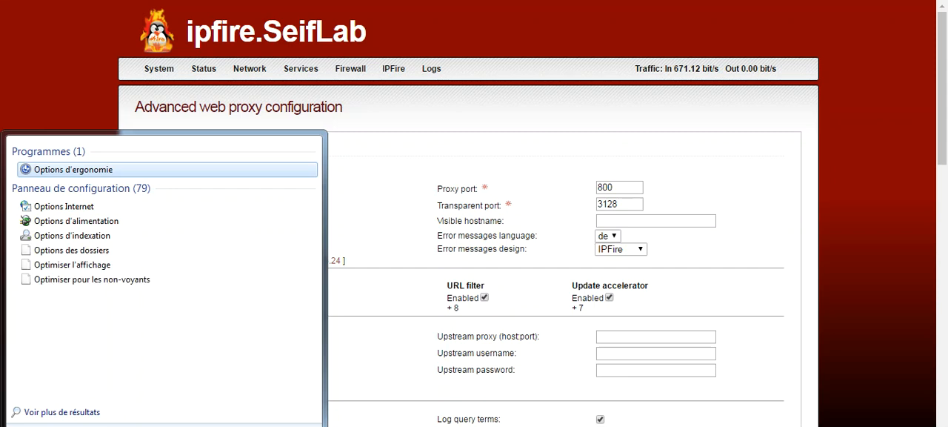
{"action": "left_click", "coordinate": [65, 206]}
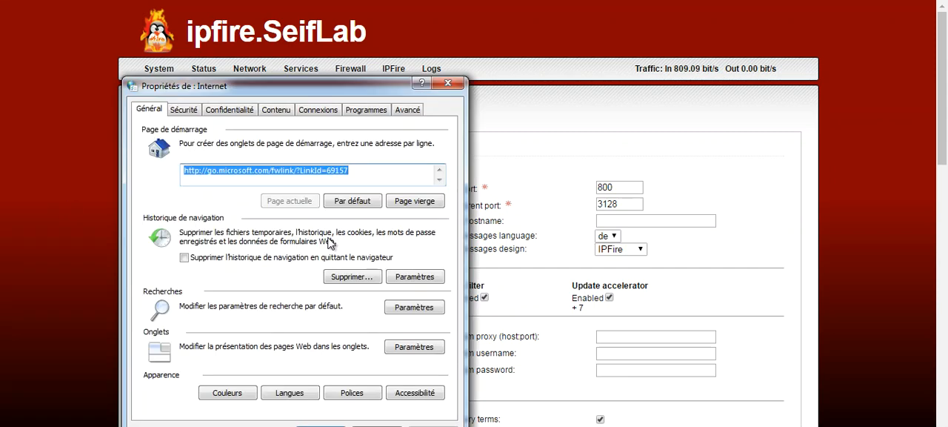
{"action": "left_click", "coordinate": [319, 112]}
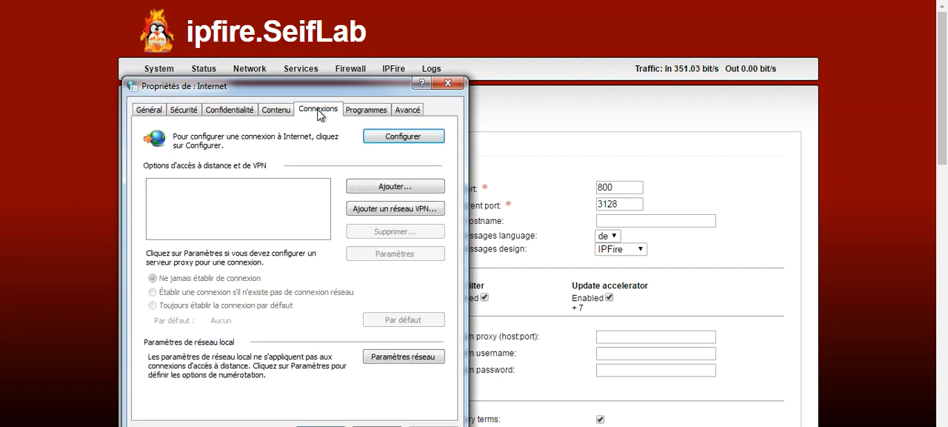
{"action": "left_click", "coordinate": [410, 362]}
{"action": "left_click", "coordinate": [222, 276]}
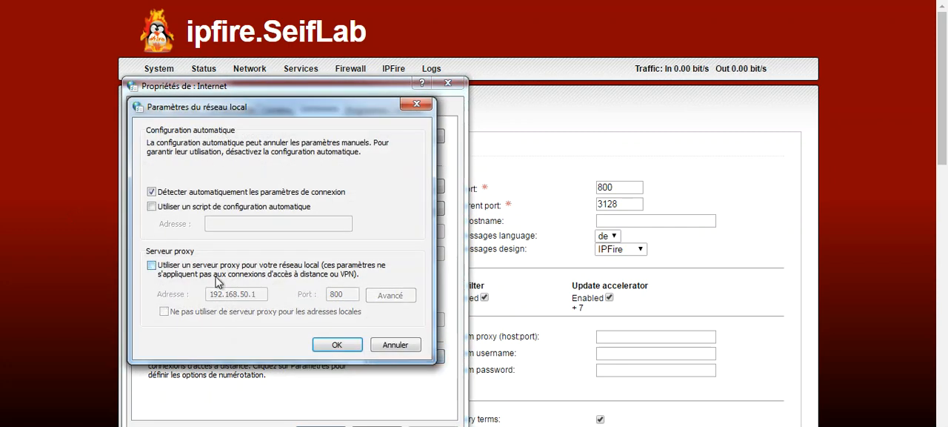
{"action": "left_click", "coordinate": [338, 345]}
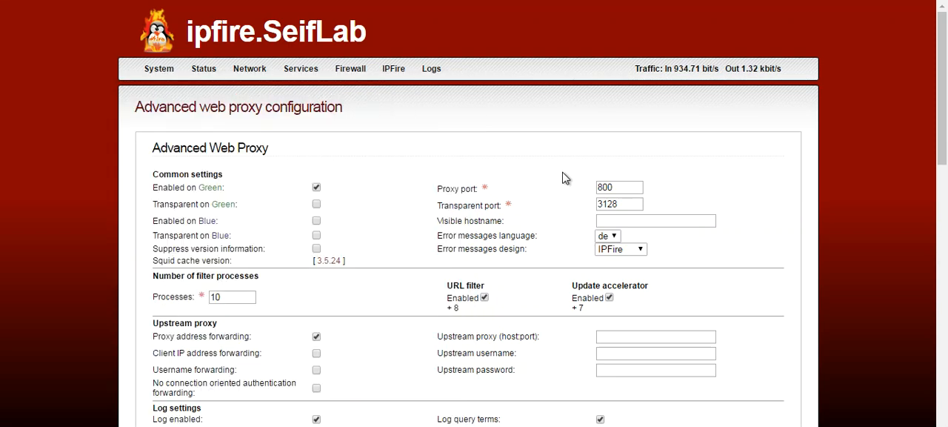
Open the URL filter configuration and update the blacklist immediately with MESD as the download source.
{"action": "mouse_move", "coordinate": [273, 74]}
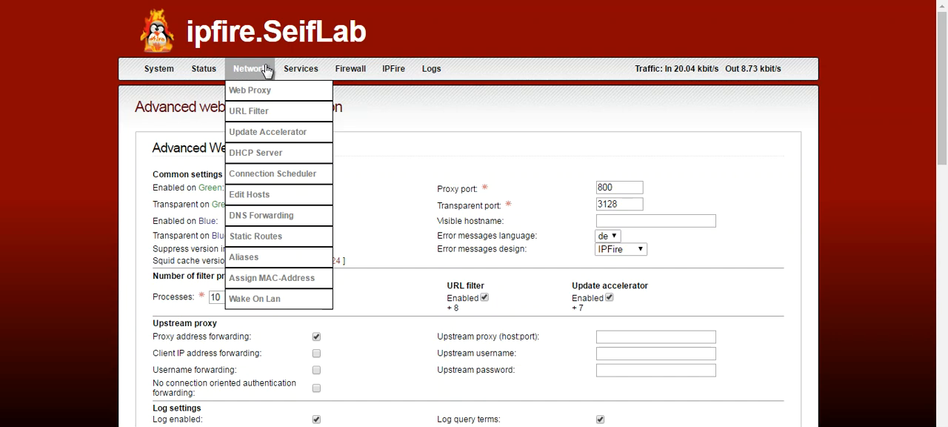
{"action": "left_click", "coordinate": [249, 112]}
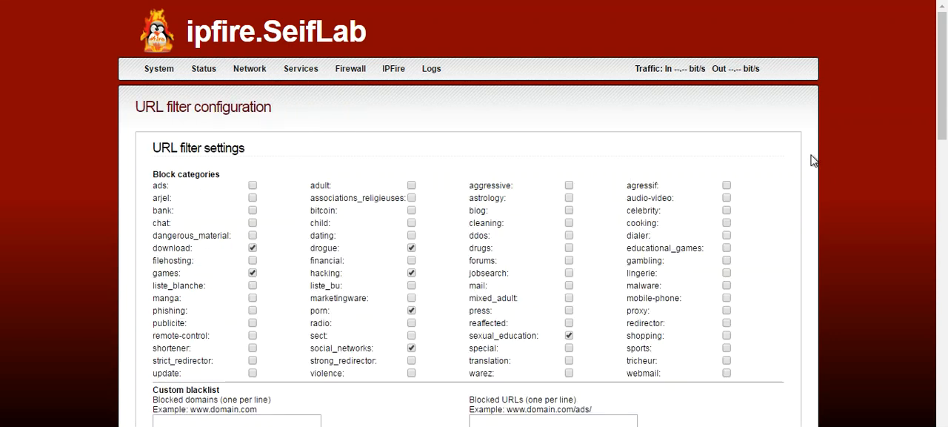
{"action": "scroll", "coordinate": [937, 89], "scroll_direction": "down", "scroll_amount": 5}
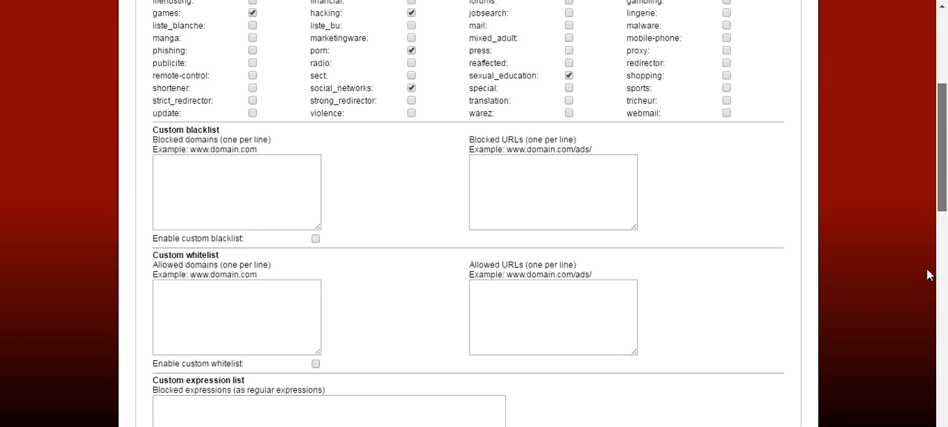
{"action": "scroll", "coordinate": [934, 308], "scroll_direction": "down", "scroll_amount": 8}
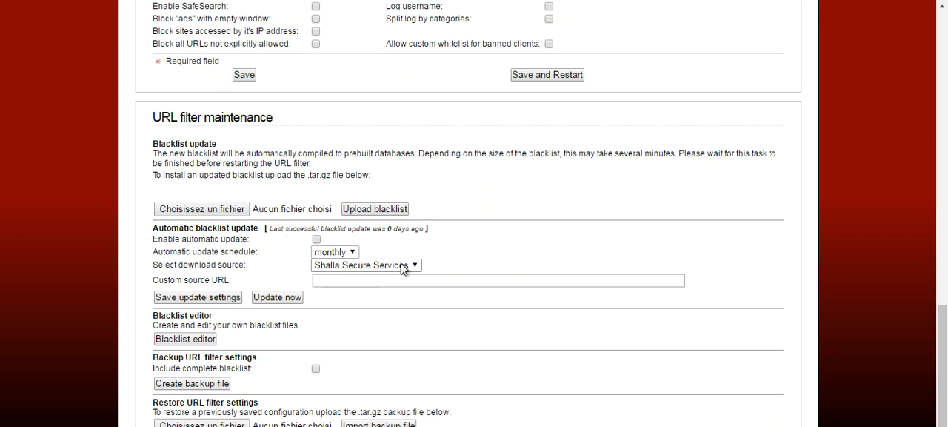
{"action": "left_click", "coordinate": [406, 265]}
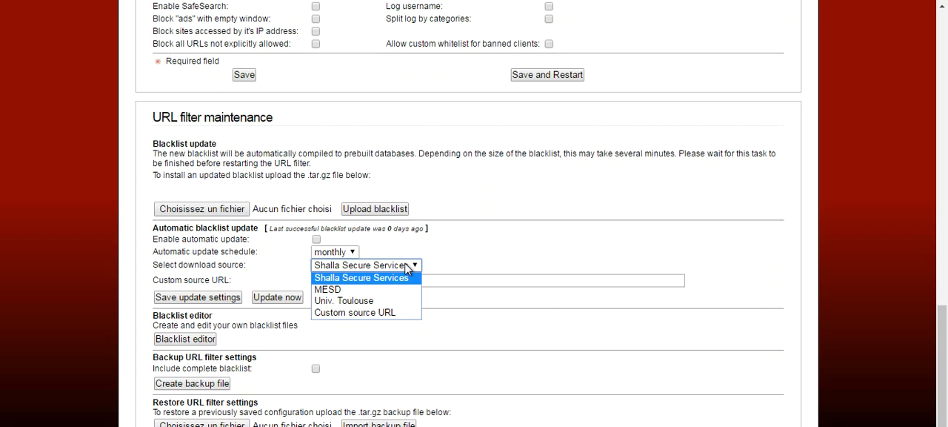
{"action": "left_click", "coordinate": [358, 291]}
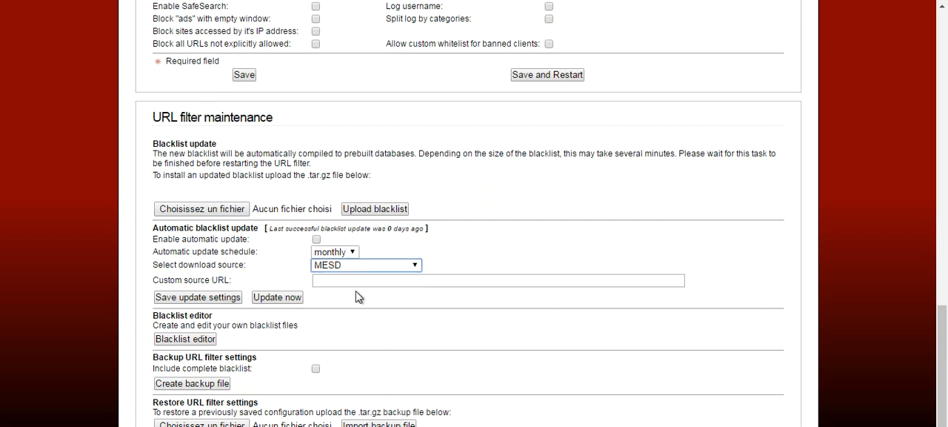
{"action": "left_click", "coordinate": [273, 299]}
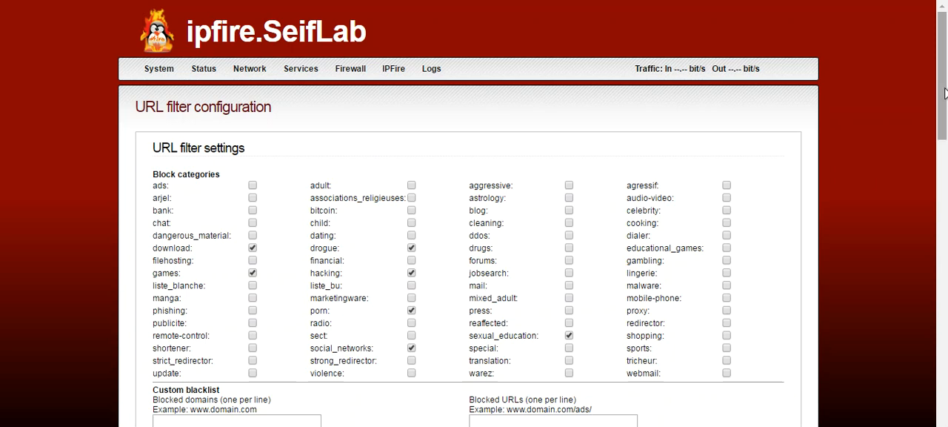
Add bank, blog, audio-video, phishing, radio and remote-control to the blocked categories.
{"action": "left_click_drag", "start_coordinate": [944, 99], "coordinate": [946, 128]}
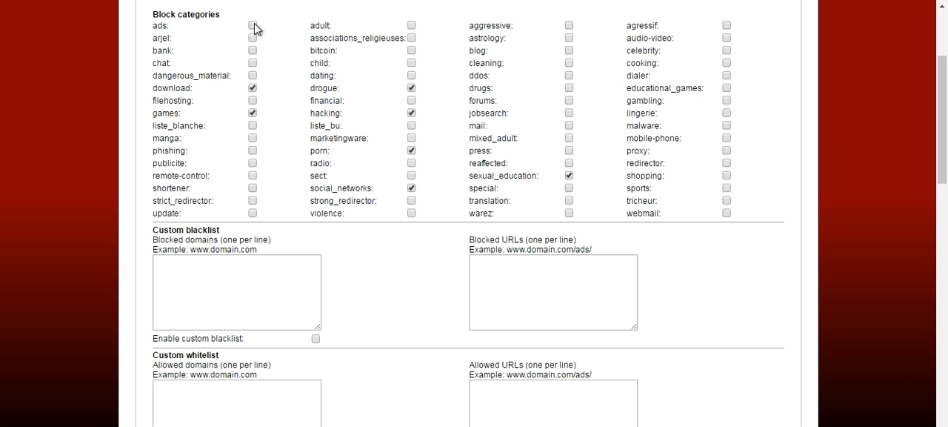
{"action": "left_click", "coordinate": [251, 88]}
{"action": "left_click", "coordinate": [411, 113]}
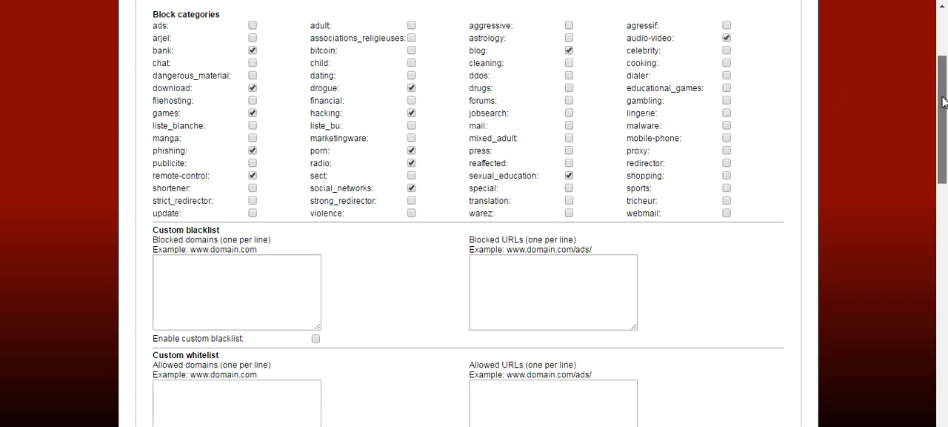
Enter *facebook* as a blocked domain in the custom blacklist.
{"action": "scroll", "coordinate": [943, 117], "scroll_direction": "down", "scroll_amount": 4}
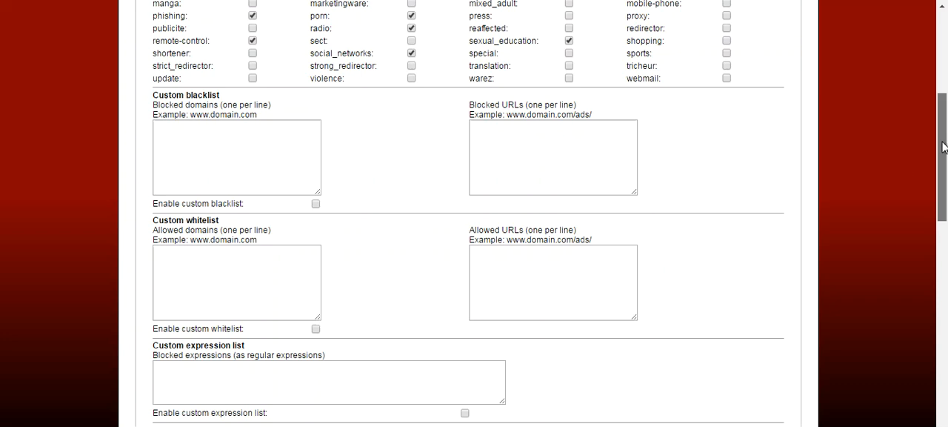
{"action": "left_click", "coordinate": [192, 112]}
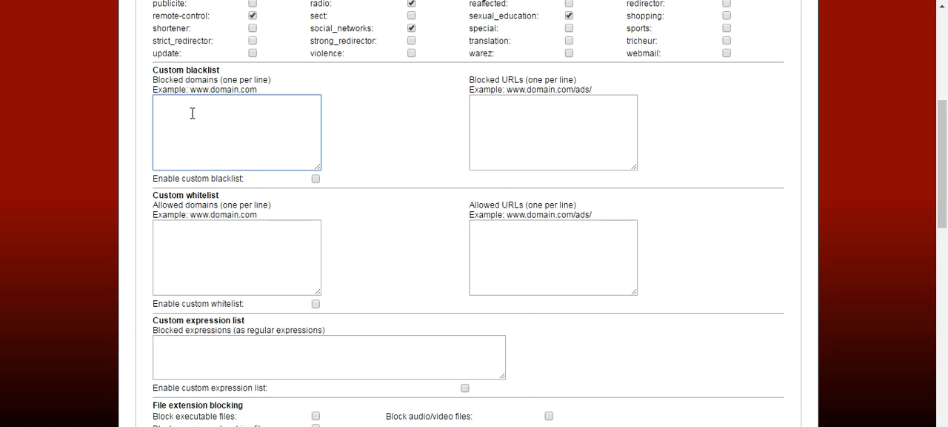
{"action": "type", "text": "*facebook*"}
Enter *google* as an allowed domain in the custom whitelist.
{"action": "left_click", "coordinate": [257, 239]}
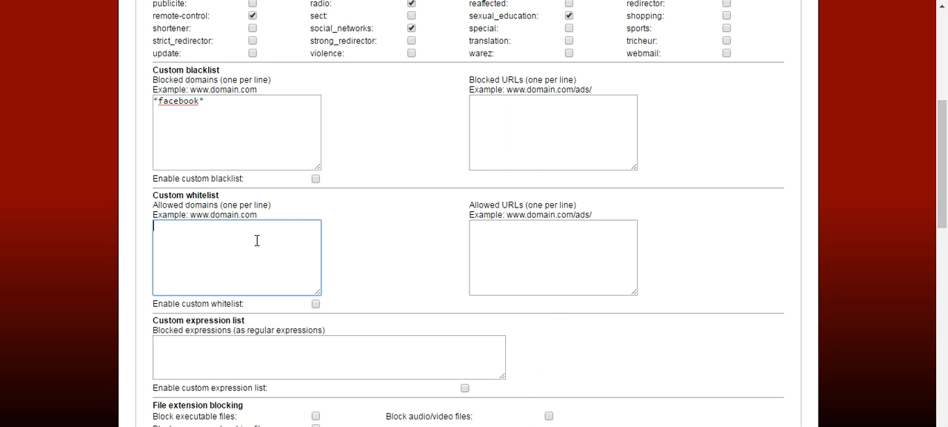
{"action": "type", "text": "*"}
{"action": "type", "text": "googlr"}
{"action": "key", "text": "BackSpace"}
{"action": "type", "text": "e*"}
Enter torrent as a blocked expression in the custom expression list.
{"action": "left_click", "coordinate": [304, 351]}
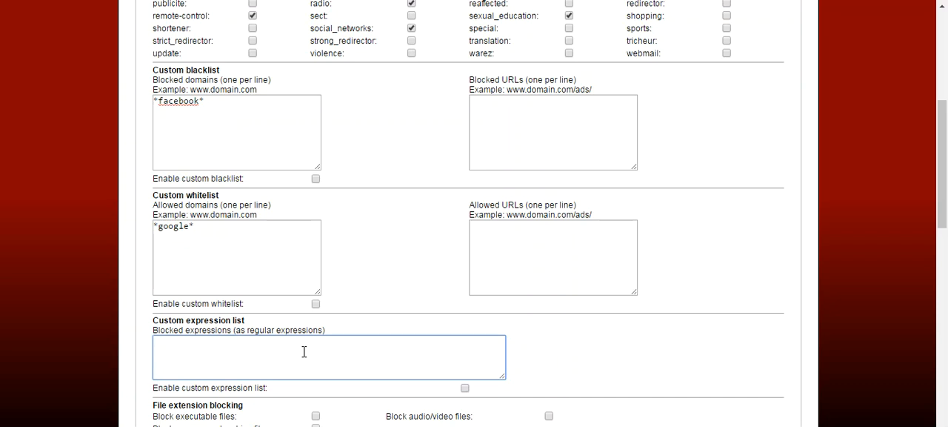
{"action": "type", "text": "torrent"}
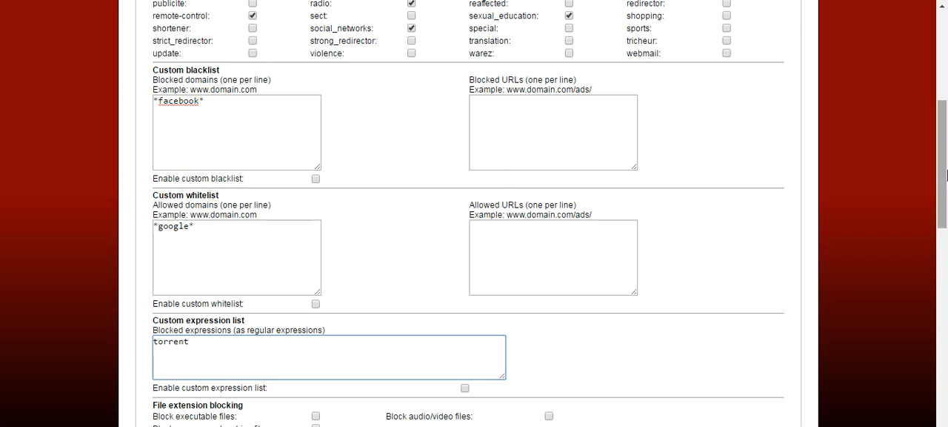
Enable file extension blocking for executable files, compressed archive files and audio/video files.
{"action": "left_click_drag", "start_coordinate": [945, 194], "coordinate": [945, 244]}
{"action": "scroll", "coordinate": [946, 245], "scroll_direction": "down", "scroll_amount": 3}
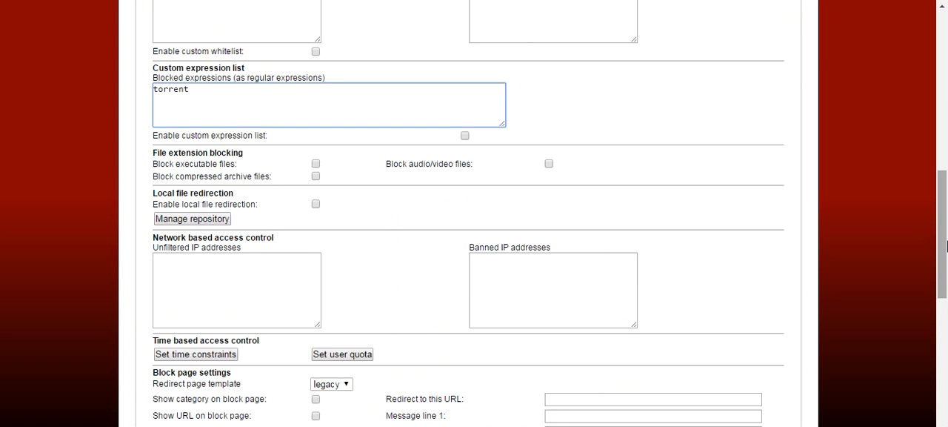
{"action": "left_click", "coordinate": [315, 164]}
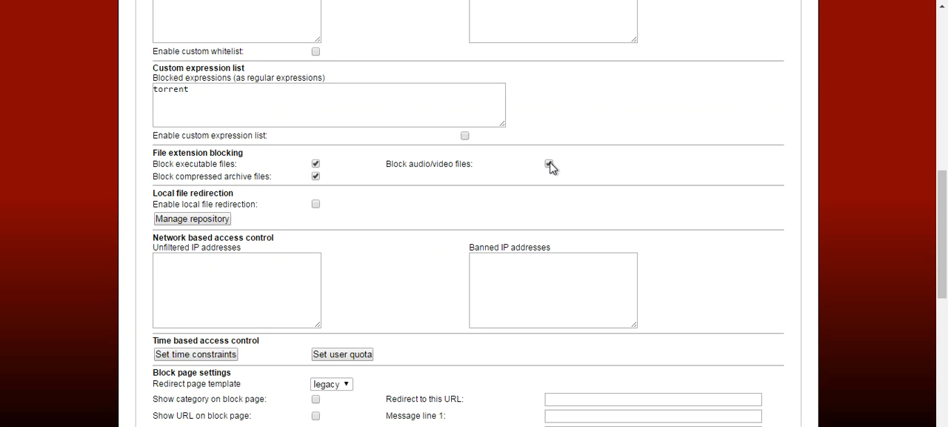
Set message line 1 of the block page to "Attention ce site est interdit".
{"action": "left_click_drag", "start_coordinate": [947, 206], "coordinate": [947, 250]}
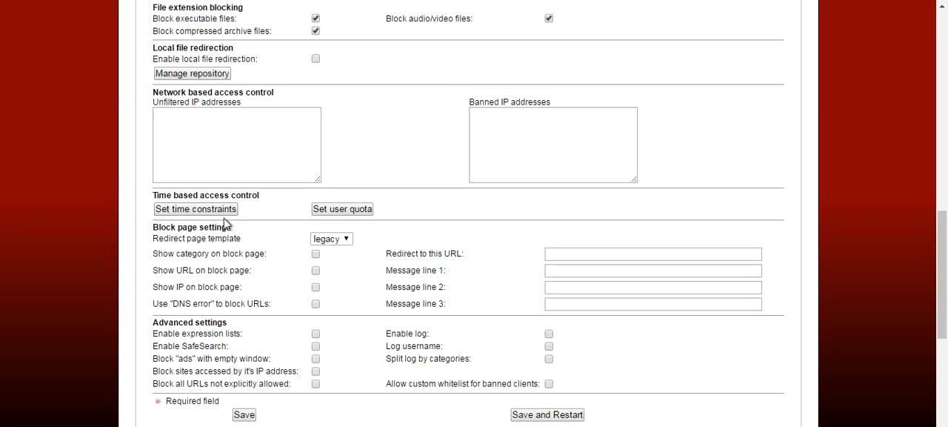
{"action": "left_click", "coordinate": [565, 269]}
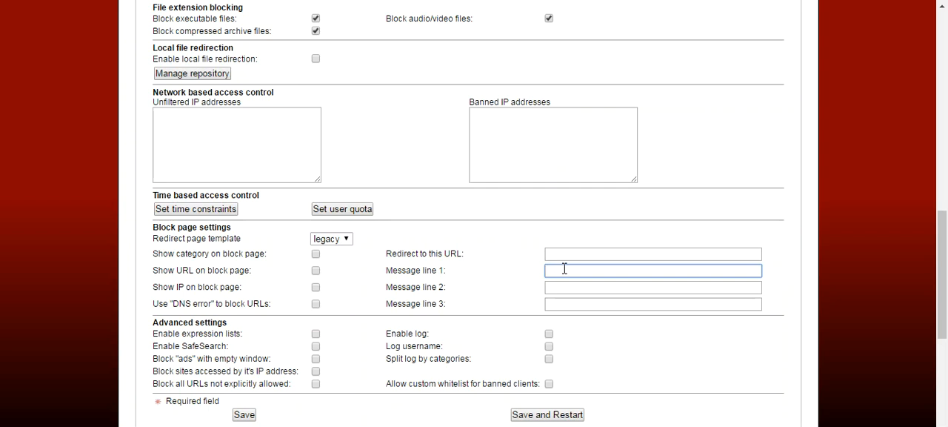
{"action": "type", "text": "Attention ce site est interdit"}
{"action": "key", "text": "Tab"}
Set message line 2 of the block page to "votre tentative est enregistrée et transmise à la direction informatique".
{"action": "left_click", "coordinate": [583, 289]}
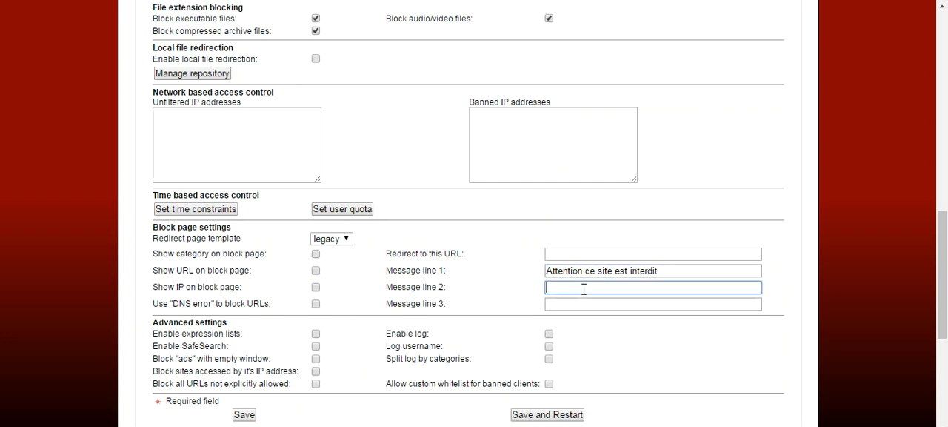
{"action": "type", "text": "votre tentative est enregistre"}
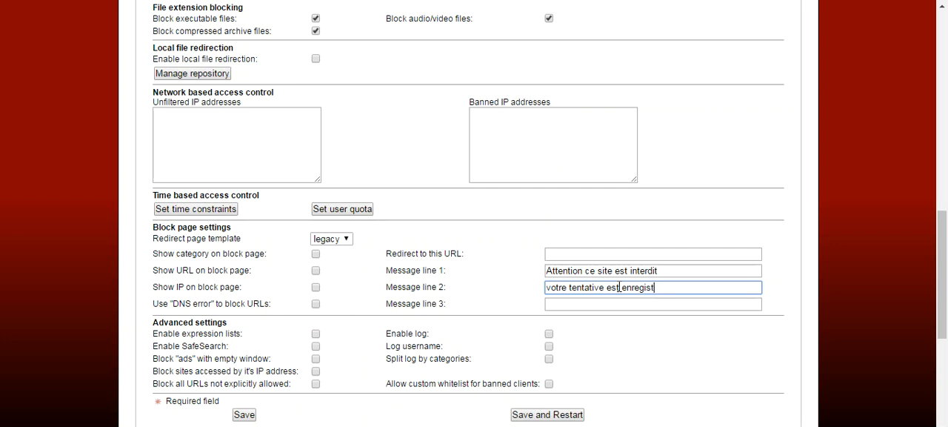
{"action": "key", "text": "BackSpace"}
{"action": "type", "text": "ée et transmise"}
{"action": "type", "text": "au"}
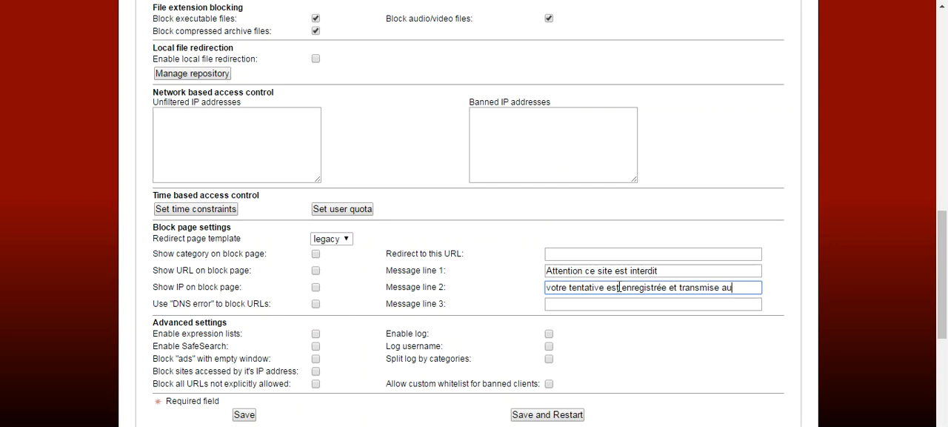
{"action": "key", "text": "BackSpace"}
{"action": "type", "text": "la direction informatique"}
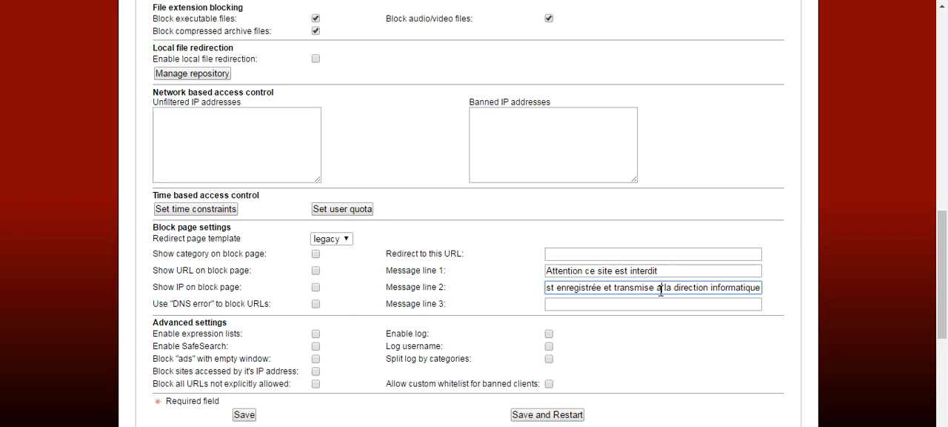
{"action": "left_click", "coordinate": [661, 289]}
{"action": "key", "text": "BackSpace"}
{"action": "type", "text": "à"}
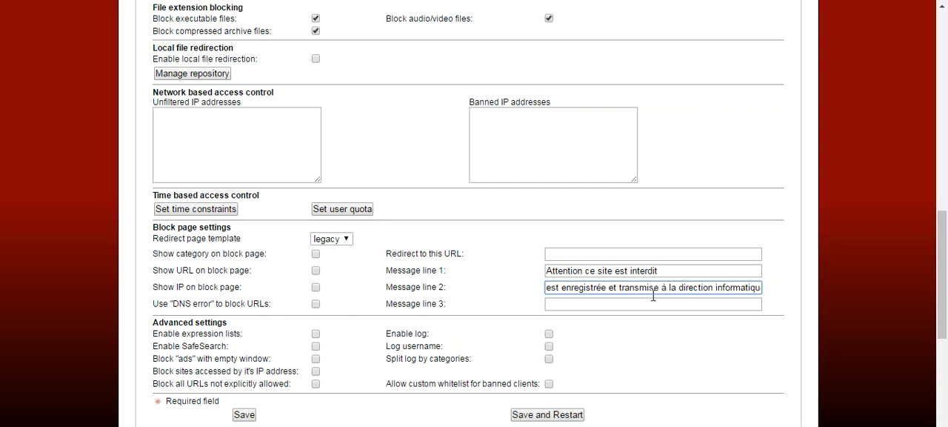
Set message line 3 of the block page to "Pour tout réclamation contactez M. xxxx".
{"action": "left_click", "coordinate": [640, 303]}
{"action": "type", "text": "Pour ti"}
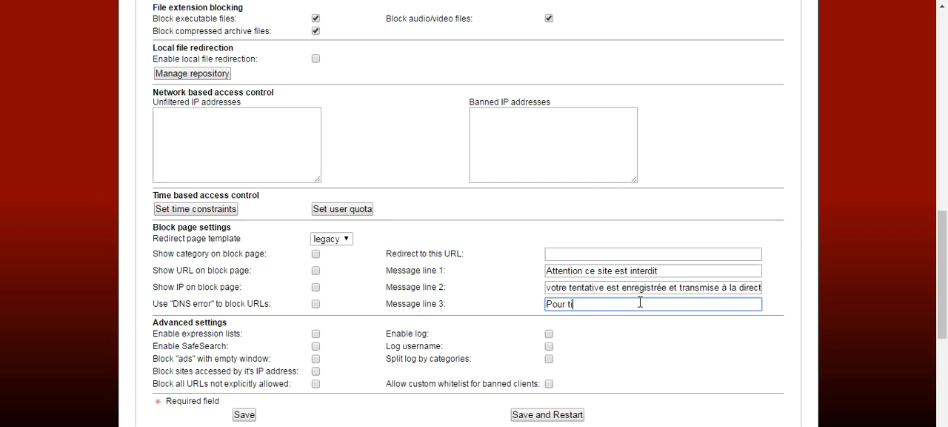
{"action": "key", "text": "BackSpace"}
{"action": "type", "text": "out réclamation contactez M. xxxx"}
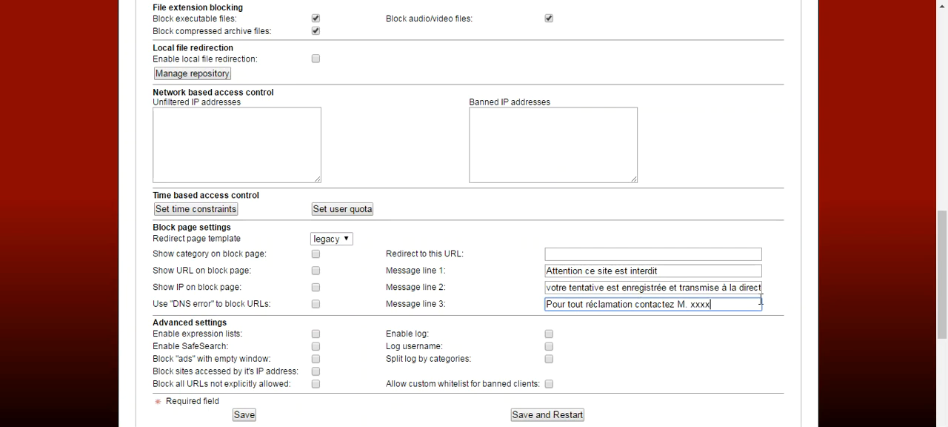
Enable logging and expression lists, and show the URL and the IP on the block page.
{"action": "left_click", "coordinate": [555, 339]}
{"action": "left_click", "coordinate": [555, 339]}
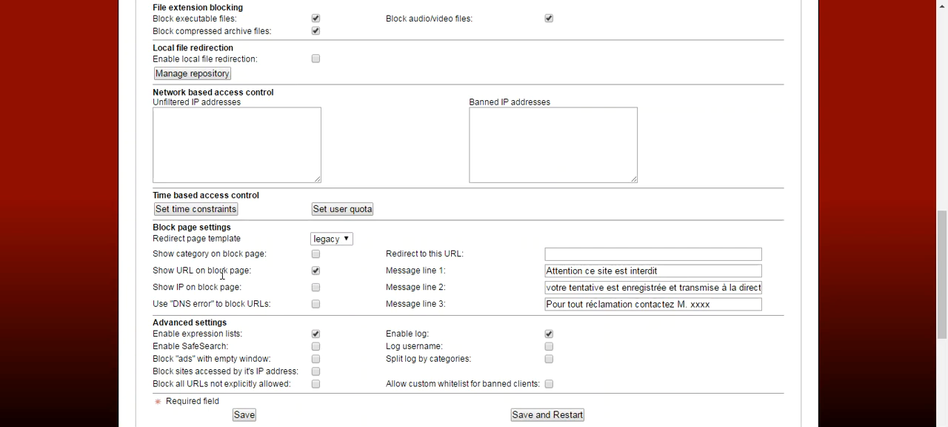
{"action": "left_click", "coordinate": [316, 289]}
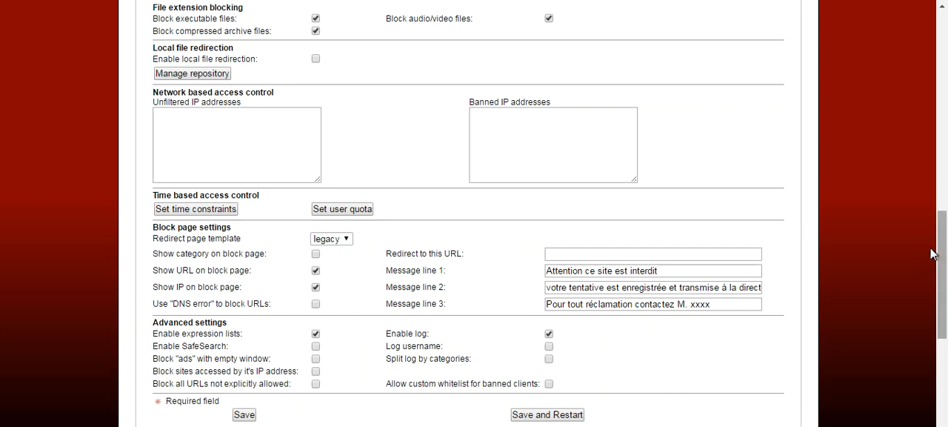
{"action": "left_click_drag", "start_coordinate": [946, 257], "coordinate": [946, 297]}
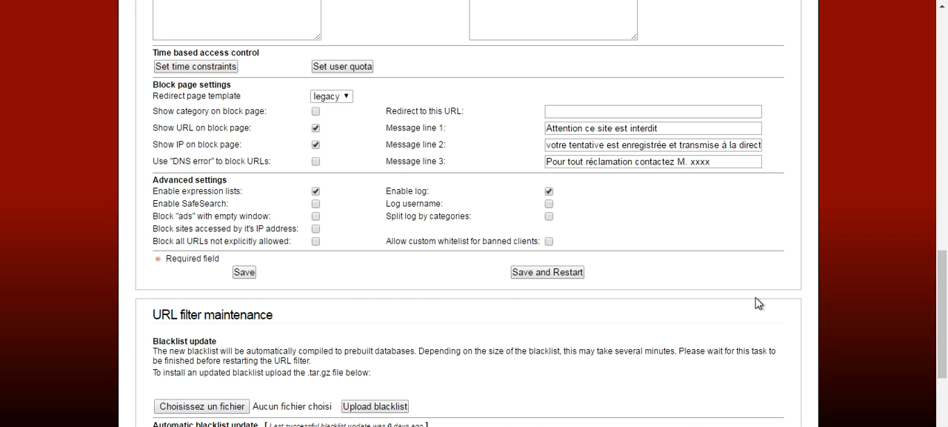
{"action": "scroll", "coordinate": [757, 302], "scroll_direction": "up", "scroll_amount": 6}
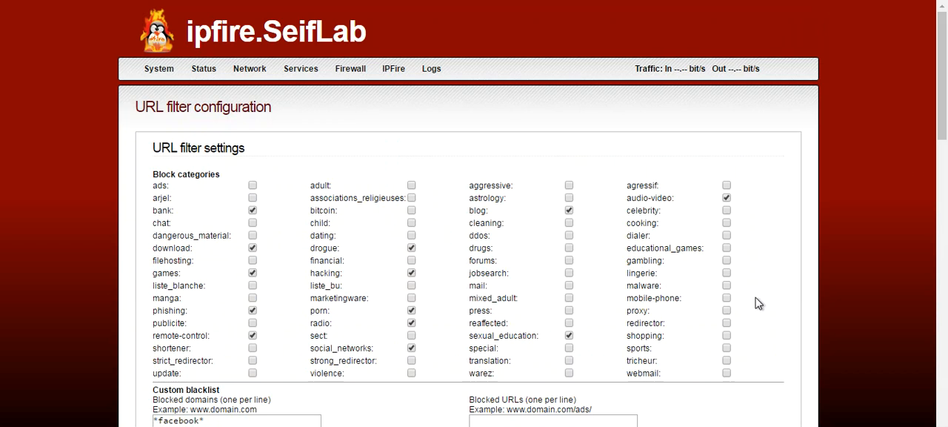
{"action": "left_click_drag", "start_coordinate": [945, 99], "coordinate": [932, 348]}
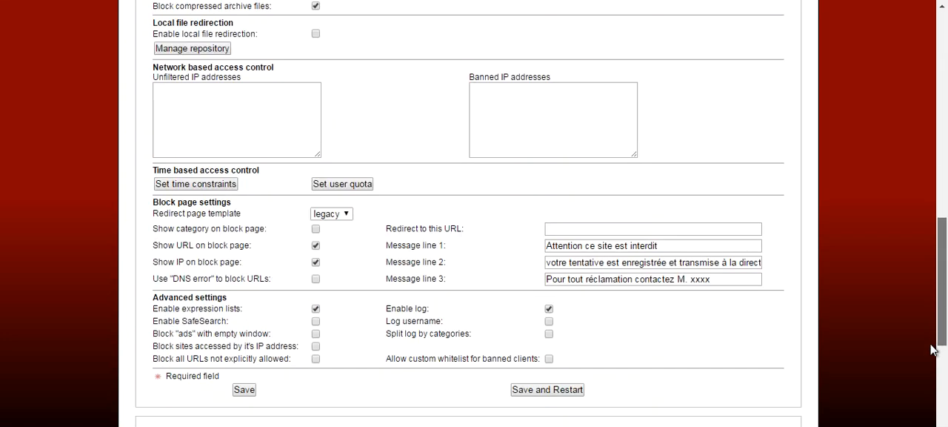
Switch to the Facebook page and reload it to test the URL filter.
{"action": "scroll", "coordinate": [932, 350], "scroll_direction": "down", "scroll_amount": 3}
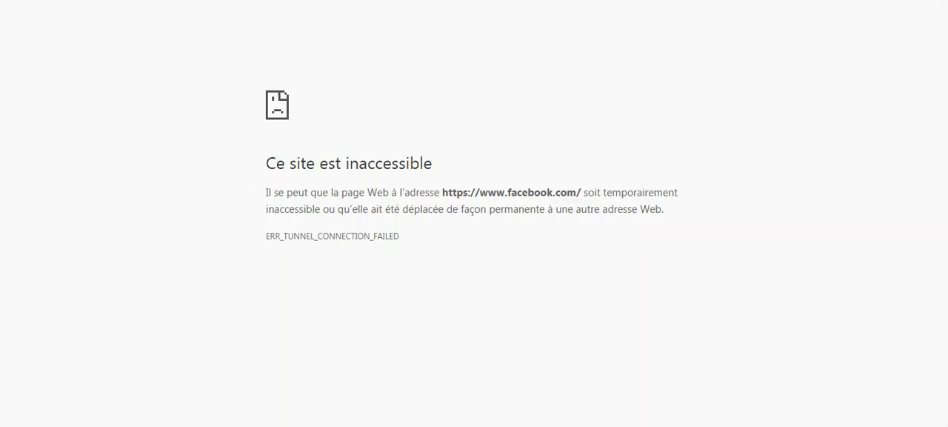
{"action": "right_click", "coordinate": [228, 54]}
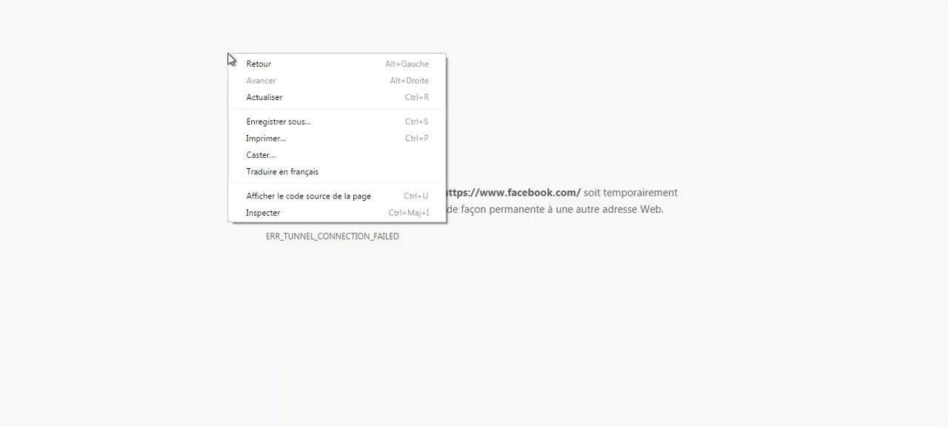
{"action": "left_click", "coordinate": [268, 97]}
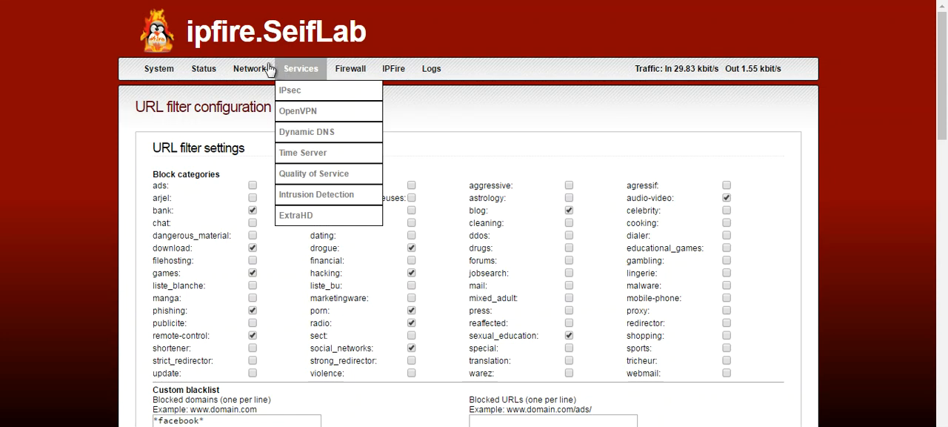
Open the advanced web proxy configuration of IPFire.
{"action": "mouse_move", "coordinate": [261, 71]}
{"action": "left_click", "coordinate": [260, 90]}
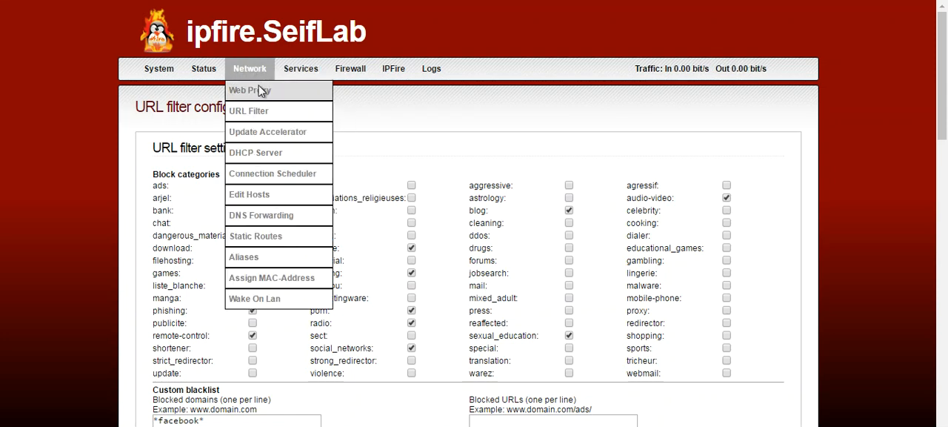
{"action": "mouse_move", "coordinate": [258, 78]}
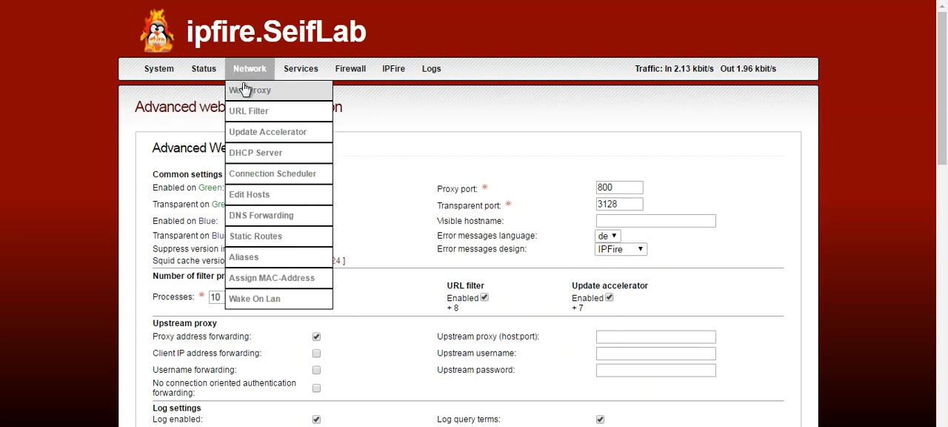
{"action": "left_click", "coordinate": [246, 89]}
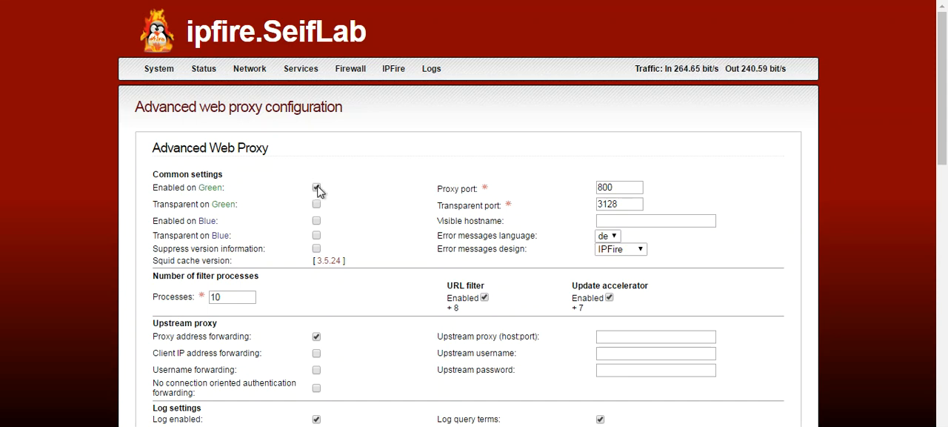
Change the proxy port in the common settings to 1587.
{"action": "left_click_drag", "start_coordinate": [616, 187], "coordinate": [596, 191]}
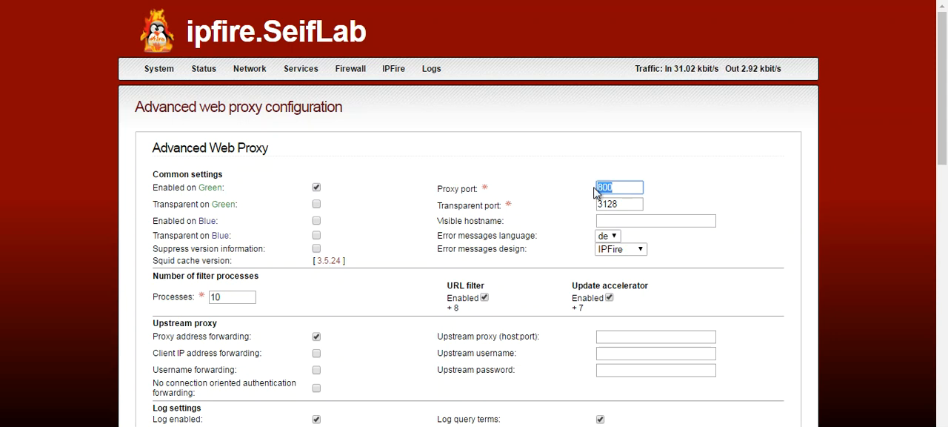
{"action": "type", "text": "425"}
{"action": "key", "text": "BackSpace"}
{"action": "key", "text": "BackSpace"}
{"action": "key", "text": "BackSpace"}
{"action": "type", "text": "1587"}
{"action": "left_click", "coordinate": [663, 185]}
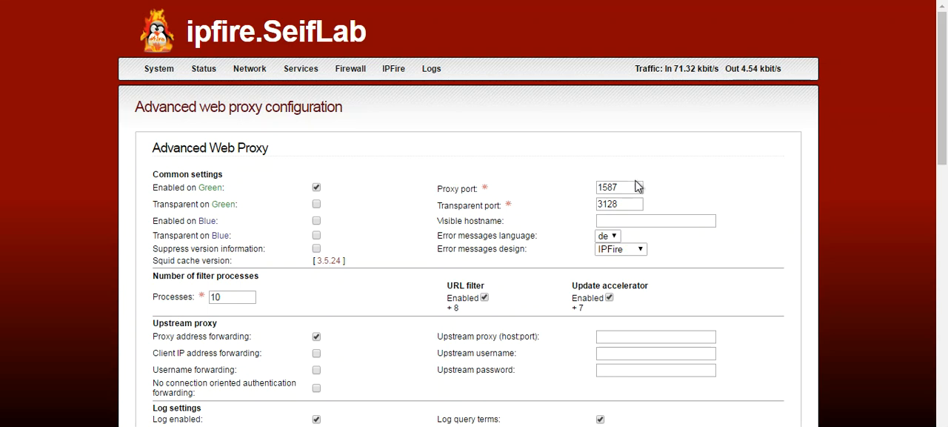
Set the proxy port to 800 and save the web proxy configuration.
{"action": "left_click_drag", "start_coordinate": [630, 187], "coordinate": [590, 194]}
{"action": "type", "text": "800"}
{"action": "left_click_drag", "start_coordinate": [942, 115], "coordinate": [942, 191]}
{"action": "scroll", "coordinate": [561, 97], "scroll_direction": "down", "scroll_amount": 2}
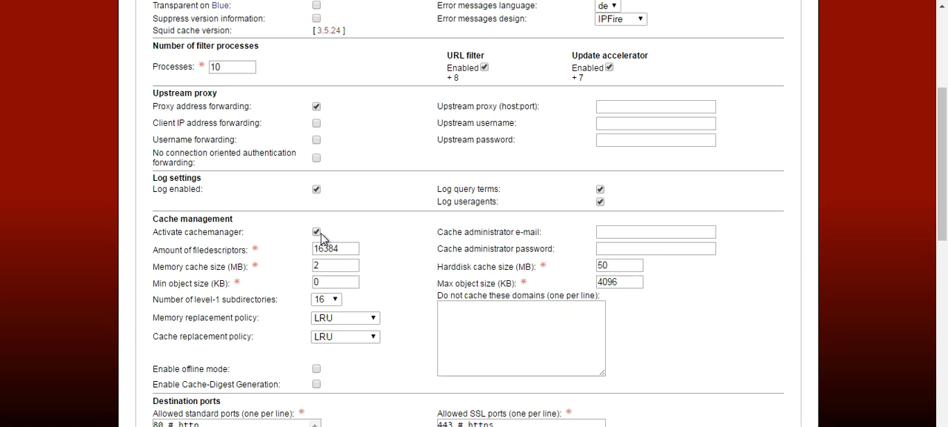
{"action": "left_click_drag", "start_coordinate": [945, 185], "coordinate": [930, 359]}
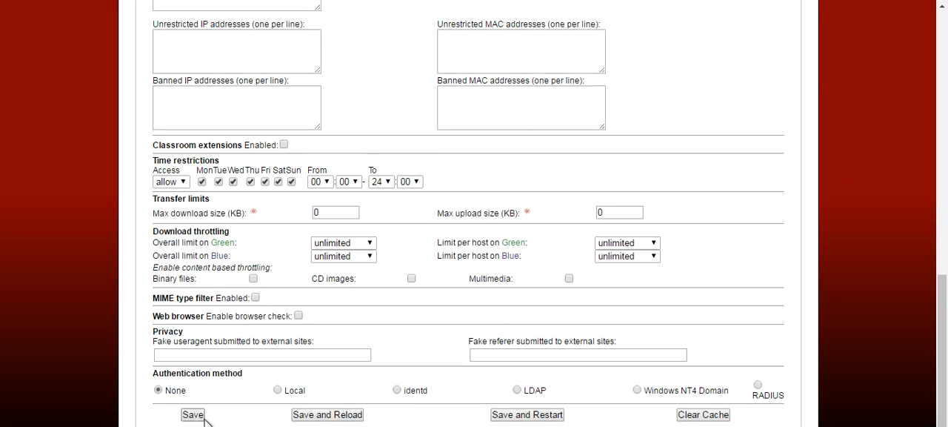
{"action": "left_click", "coordinate": [202, 418]}
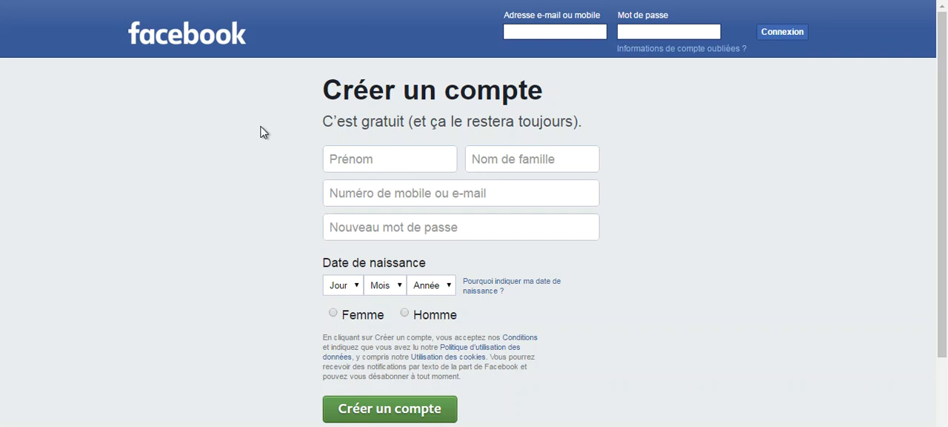
Reload the Facebook page to check access without a client proxy.
{"action": "right_click", "coordinate": [263, 128]}
{"action": "left_click", "coordinate": [300, 169]}
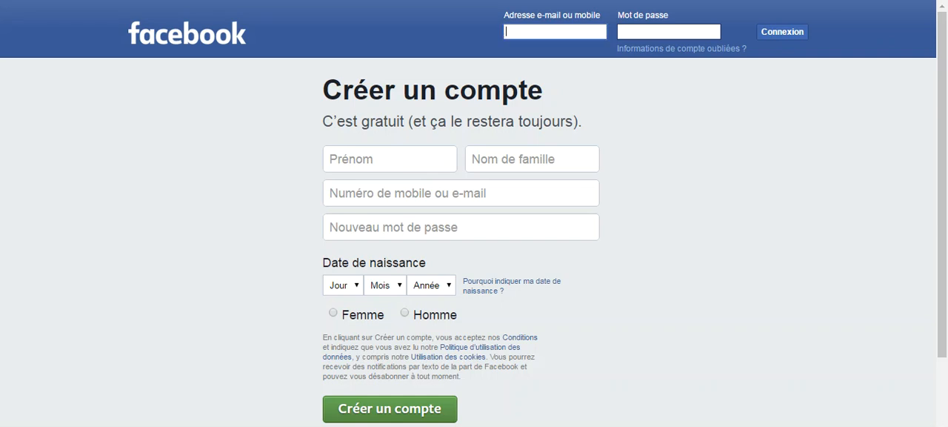
Open the local network settings in the Windows Internet Options and enable the use of a proxy server.
{"action": "key", "text": "super"}
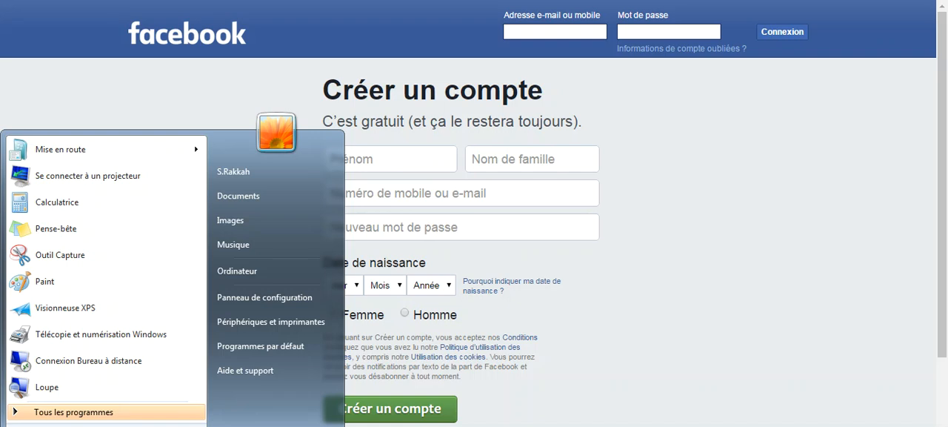
{"action": "type", "text": "opti"}
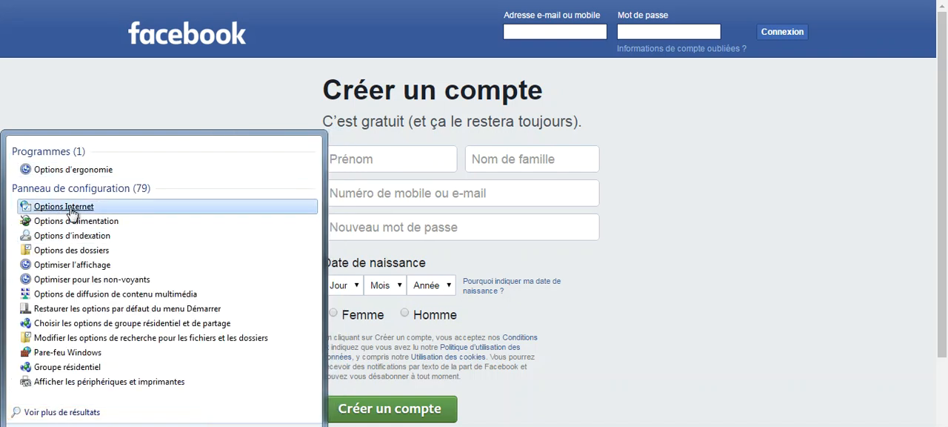
{"action": "left_click", "coordinate": [71, 209]}
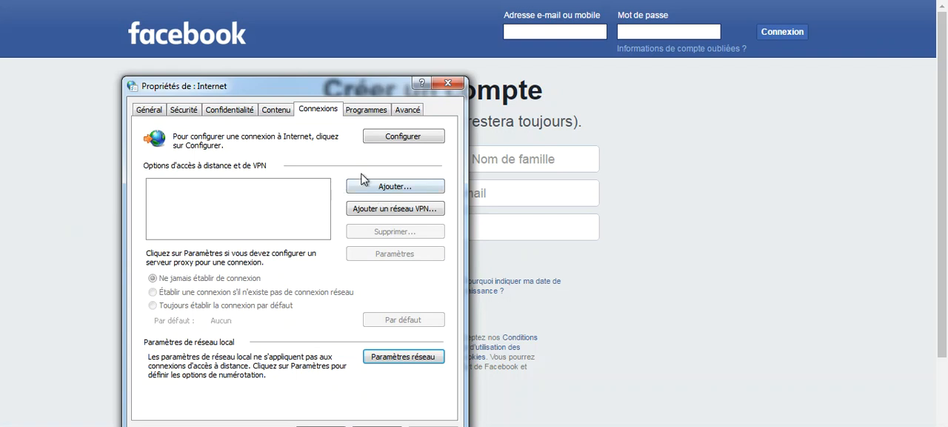
{"action": "left_click", "coordinate": [404, 363]}
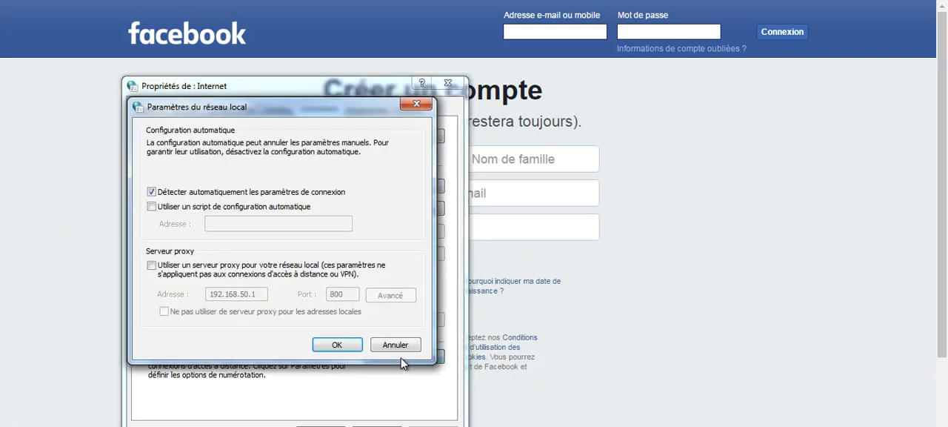
{"action": "left_click", "coordinate": [178, 265]}
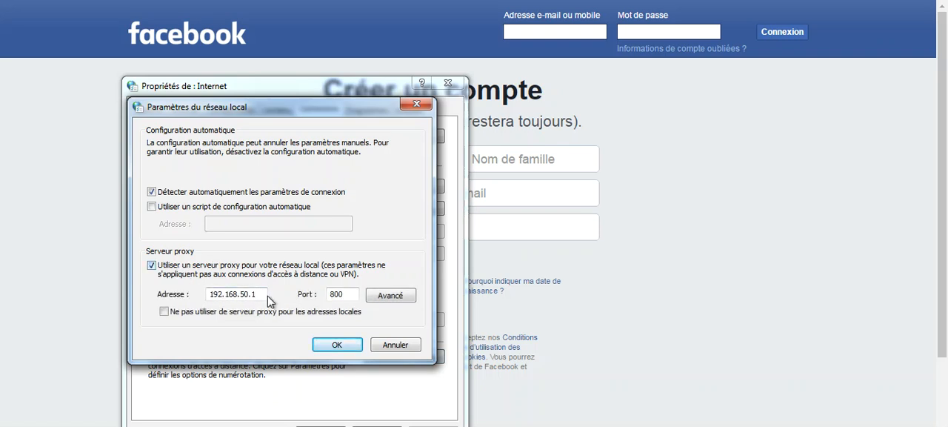
Set the proxy address to 192.168.50.1 and the port to 800, toggle the bypass for local addresses, and confirm the settings.
{"action": "left_click_drag", "start_coordinate": [260, 294], "coordinate": [198, 301]}
{"action": "type", "text": "192.168.50.1"}
{"action": "key", "text": "Tab"}
{"action": "type", "text": "800"}
{"action": "left_click", "coordinate": [186, 314]}
{"action": "left_click", "coordinate": [337, 345]}
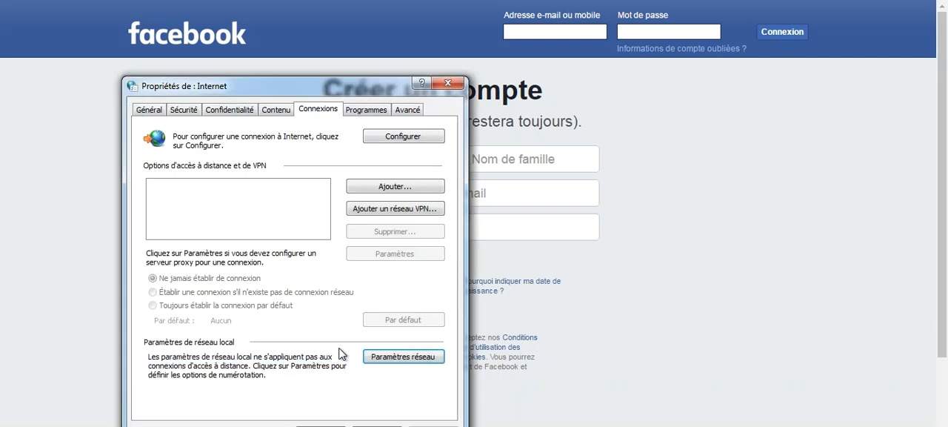
{"action": "left_click", "coordinate": [321, 425]}
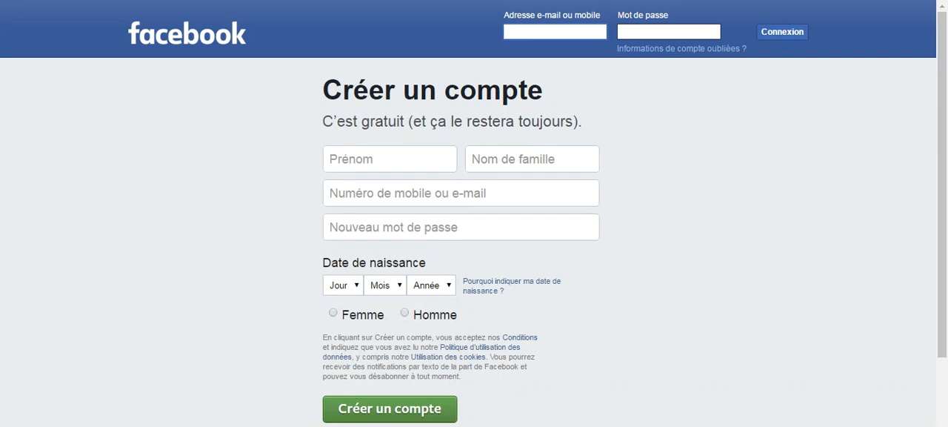
{"action": "key", "text": "ctrl+t"}
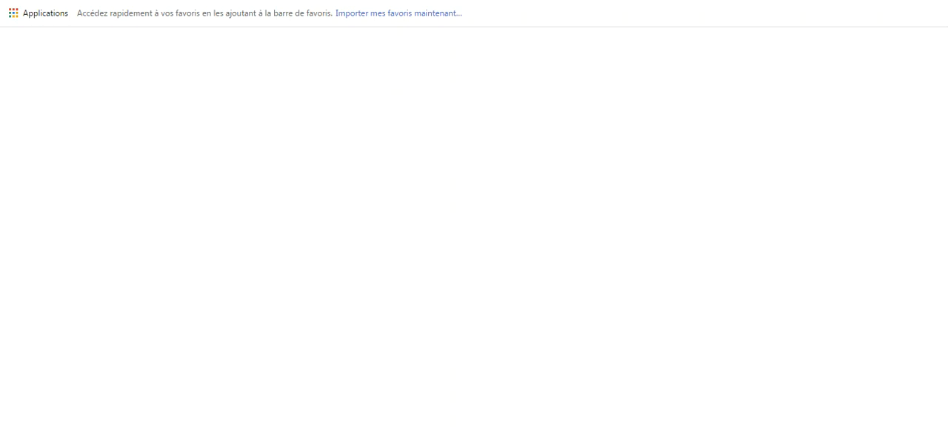
{"action": "type", "text": "www.youtube.com"}
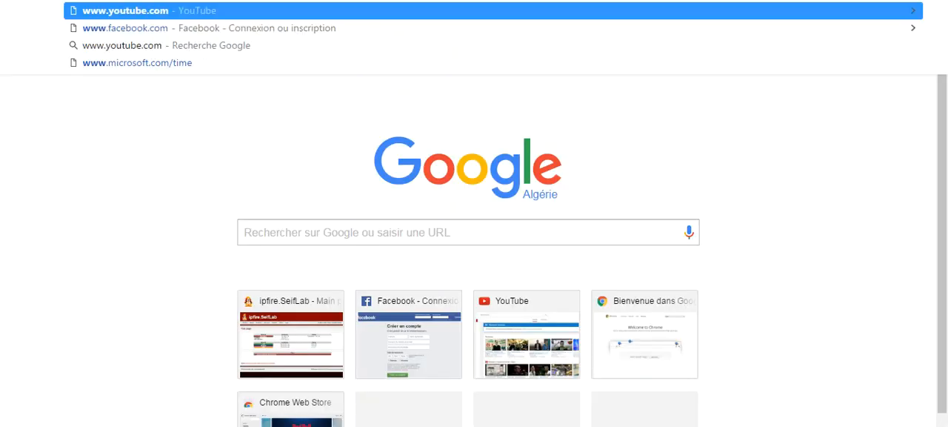
{"action": "key", "text": "BackSpace"}
{"action": "key", "text": "BackSpace"}
{"action": "key", "text": "BackSpace"}
{"action": "key", "text": "BackSpace"}
{"action": "key", "text": "BackSpace"}
{"action": "key", "text": "BackSpace"}
{"action": "key", "text": "BackSpace"}
{"action": "key", "text": "BackSpace"}
{"action": "key", "text": "BackSpace"}
{"action": "key", "text": "BackSpace"}
{"action": "key", "text": "BackSpace"}
{"action": "type", "text": "gg"}
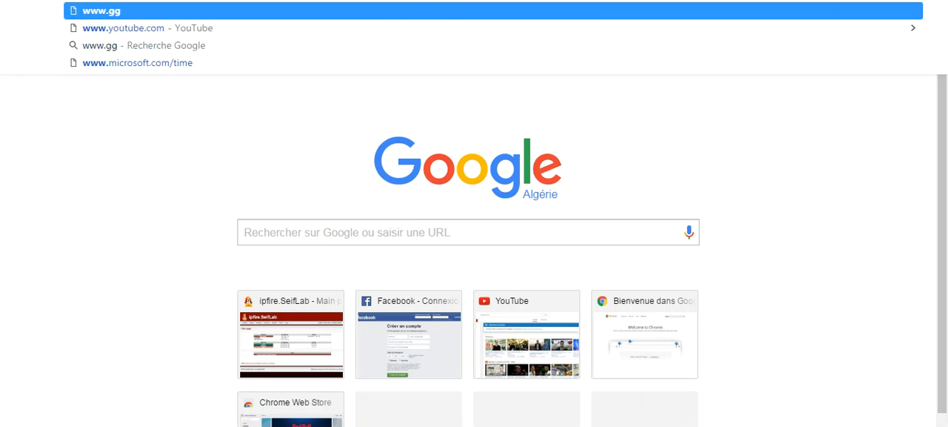
{"action": "key", "text": "BackSpace"}
{"action": "type", "text": "oo"}
{"action": "type", "text": "gle"}
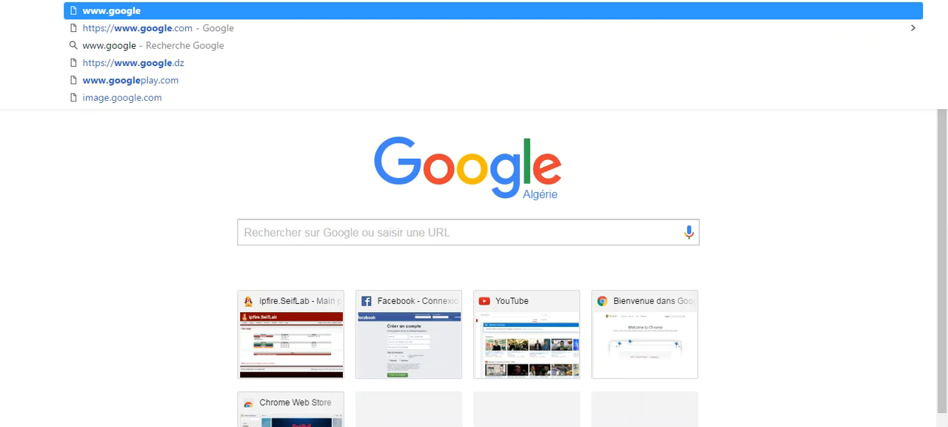
{"action": "key", "text": "Down"}
{"action": "key", "text": "Return"}
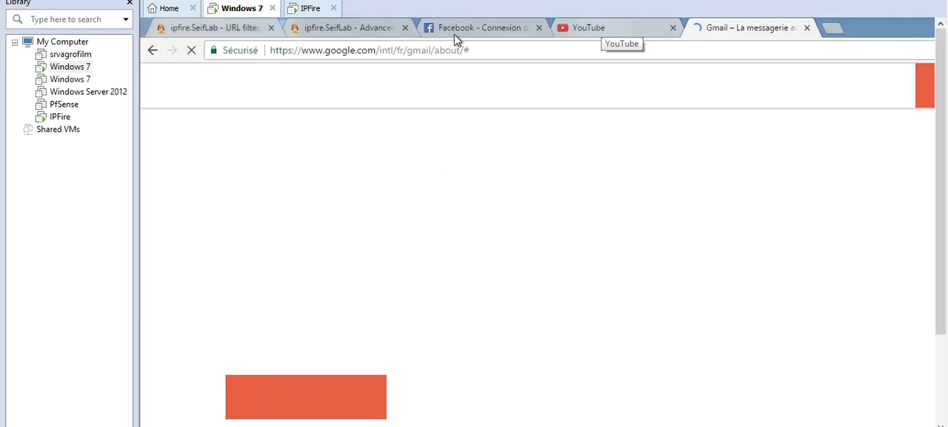
Reload the open Facebook and YouTube pages to test whether the URL filter applies to them.
{"action": "left_click", "coordinate": [478, 33]}
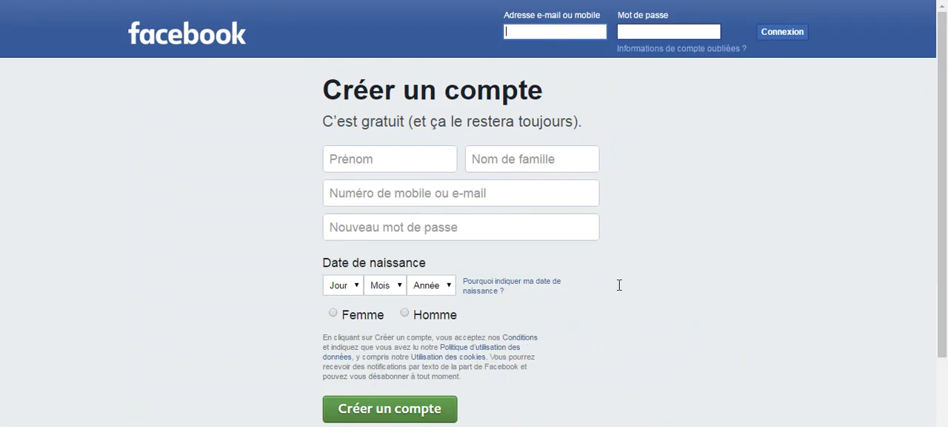
{"action": "right_click", "coordinate": [304, 97]}
{"action": "left_click", "coordinate": [346, 139]}
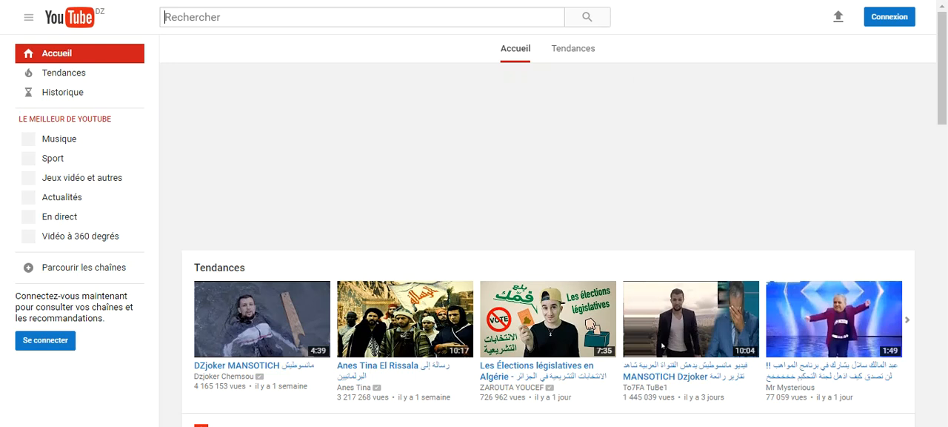
{"action": "right_click", "coordinate": [674, 30]}
{"action": "left_click", "coordinate": [713, 73]}
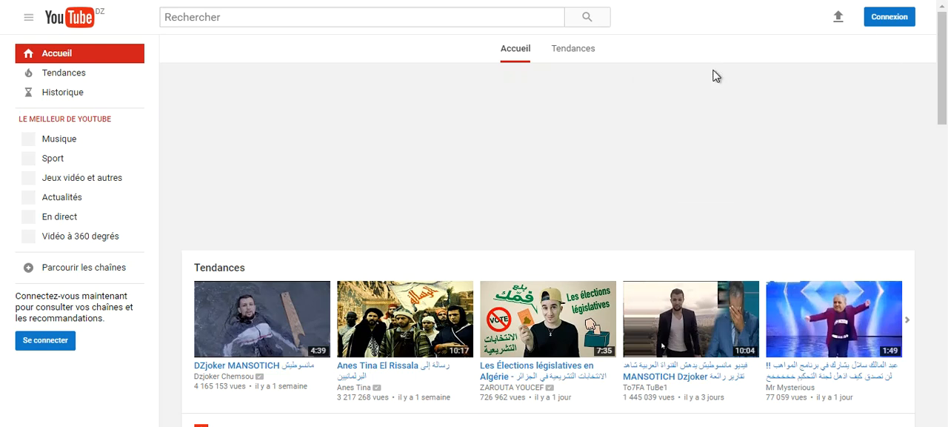